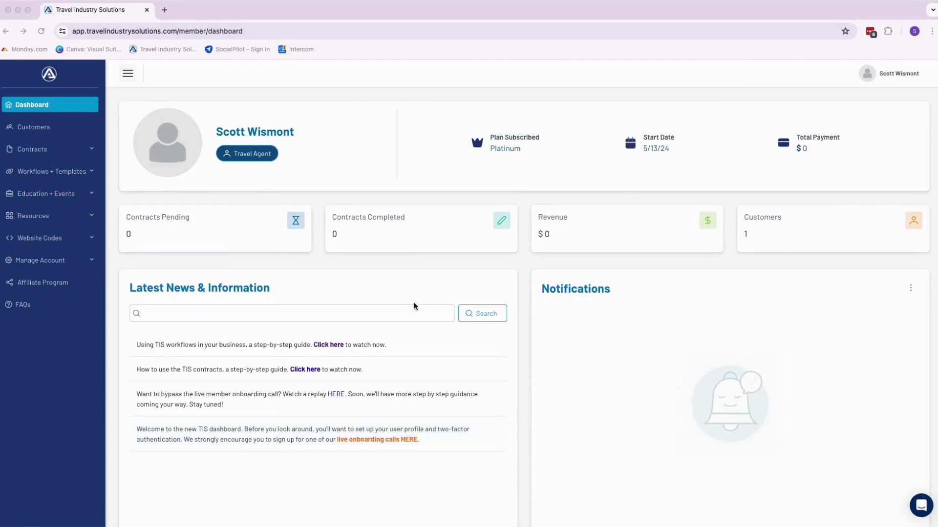
Expand Contracts in the sidebar and view the empty Personalized Templates list.
{"action": "left_click", "coordinate": [31, 157]}
{"action": "left_click", "coordinate": [30, 155]}
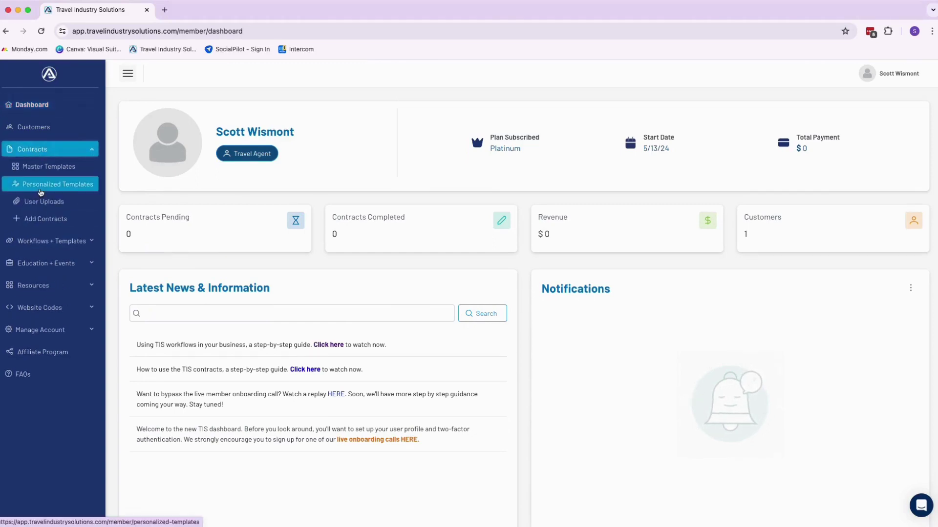
{"action": "left_click", "coordinate": [41, 190]}
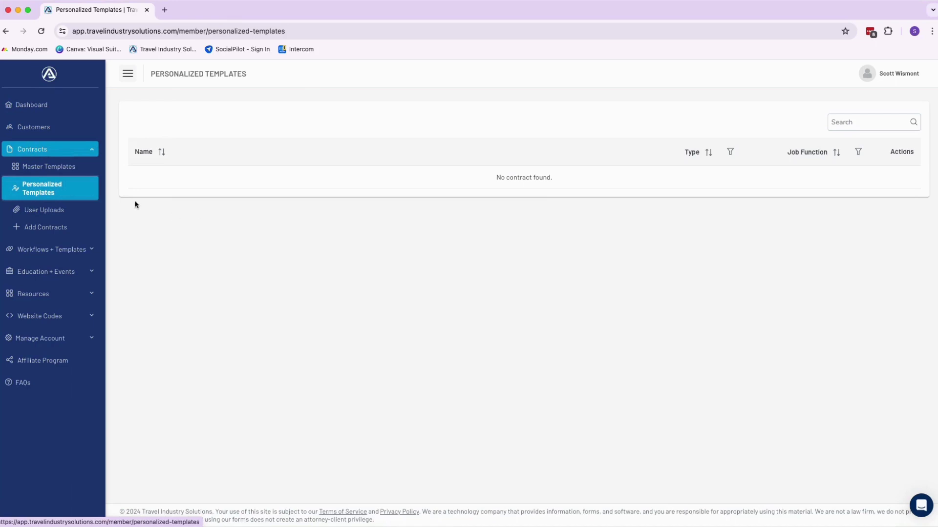
Open the Master Templates list and scroll down to the Independent Travel Agent Agreement row.
{"action": "left_click", "coordinate": [61, 170]}
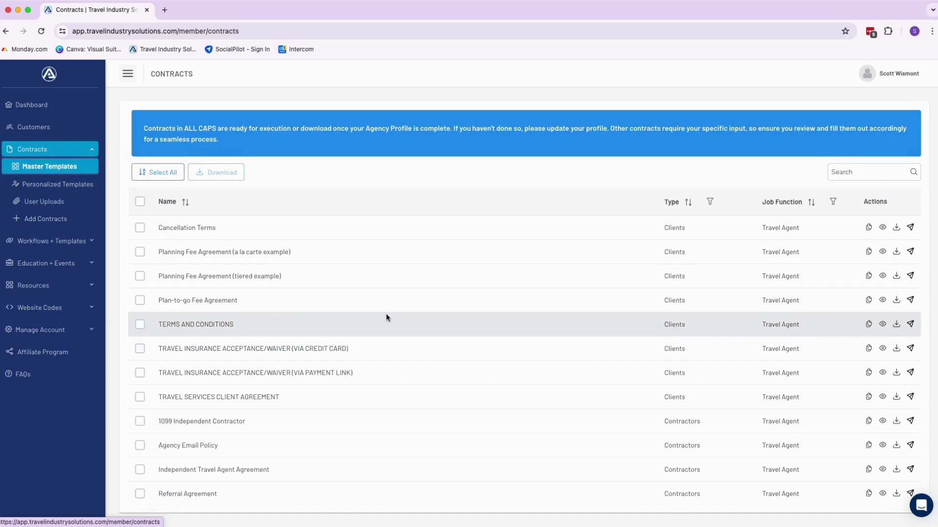
{"action": "scroll", "coordinate": [386, 317], "scroll_direction": "down", "scroll_amount": 1}
{"action": "scroll", "coordinate": [386, 318], "scroll_direction": "down", "scroll_amount": 1}
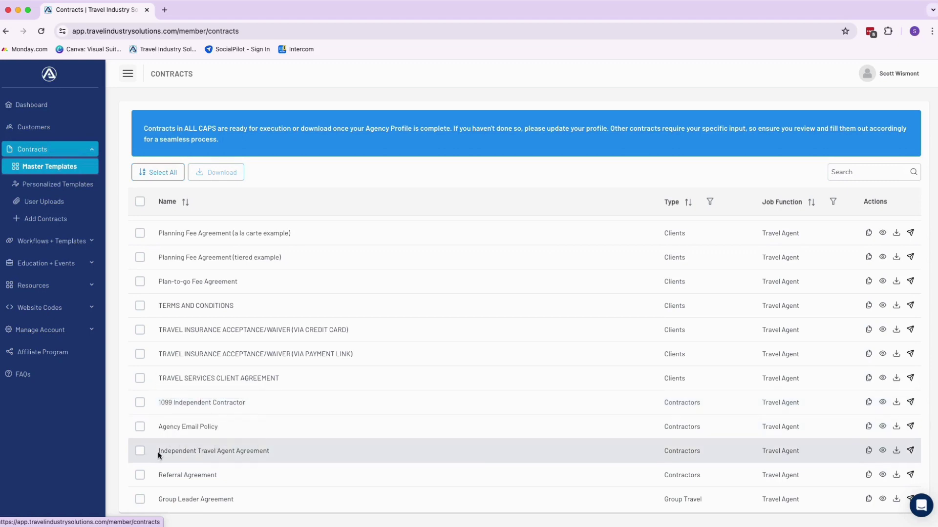
{"action": "left_click_drag", "start_coordinate": [158, 451], "coordinate": [277, 455]}
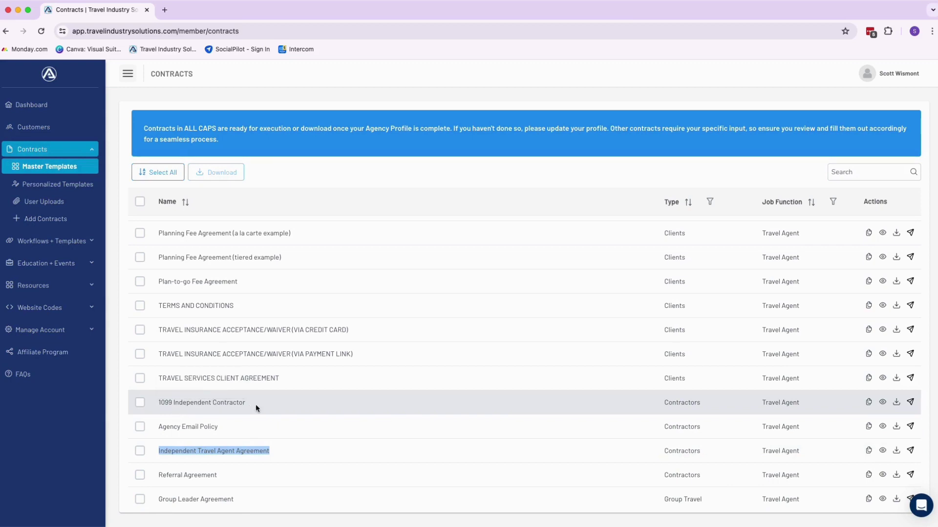
Personalize the 1099 Independent Contractor template with effective date 5/14/2024 and the contractor's name.
{"action": "left_click", "coordinate": [868, 404]}
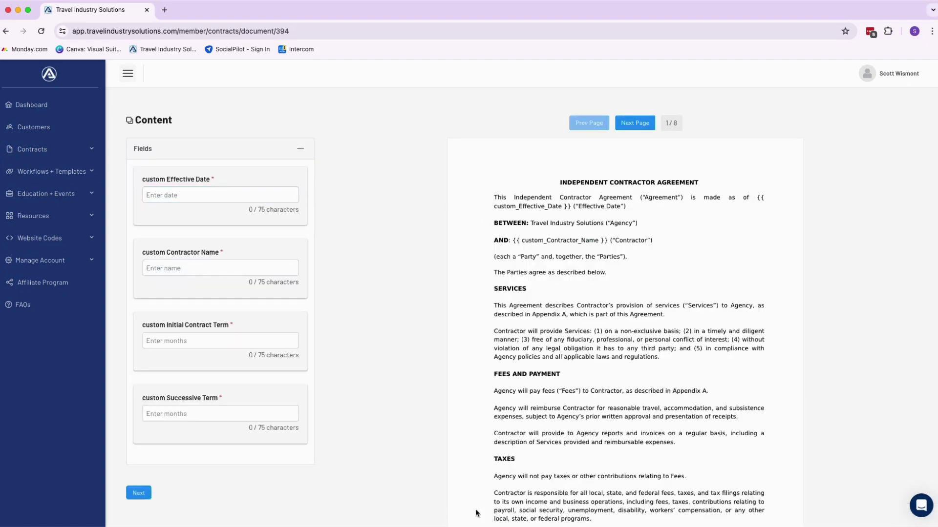
{"action": "left_click", "coordinate": [145, 194]}
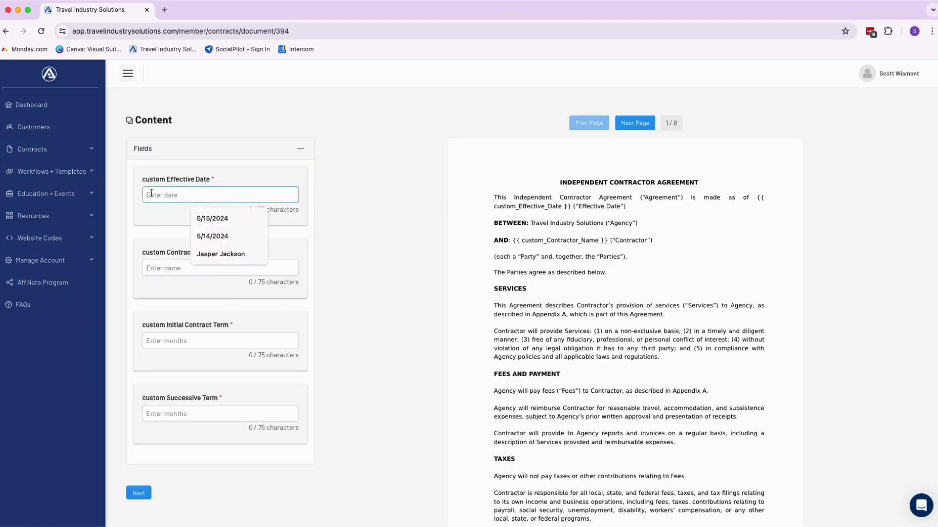
{"action": "left_click", "coordinate": [254, 236]}
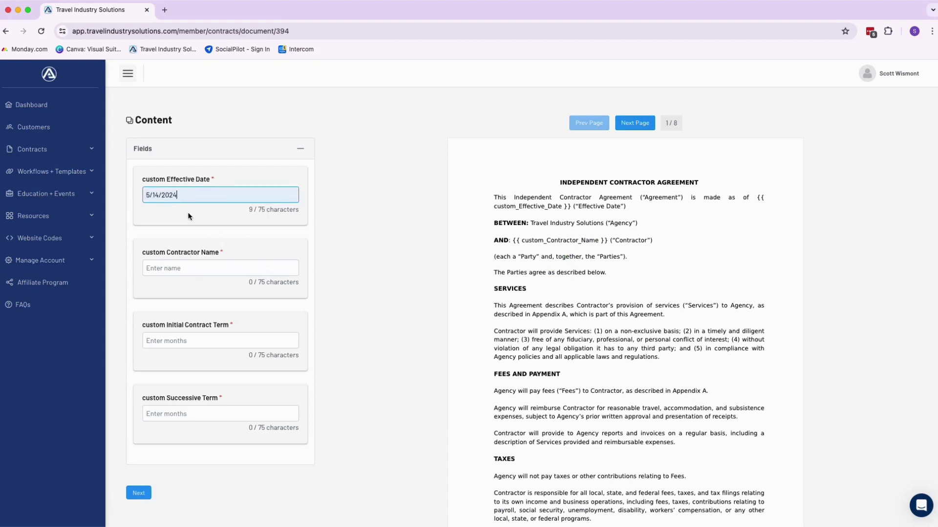
{"action": "left_click", "coordinate": [168, 268]}
{"action": "left_click", "coordinate": [221, 329]}
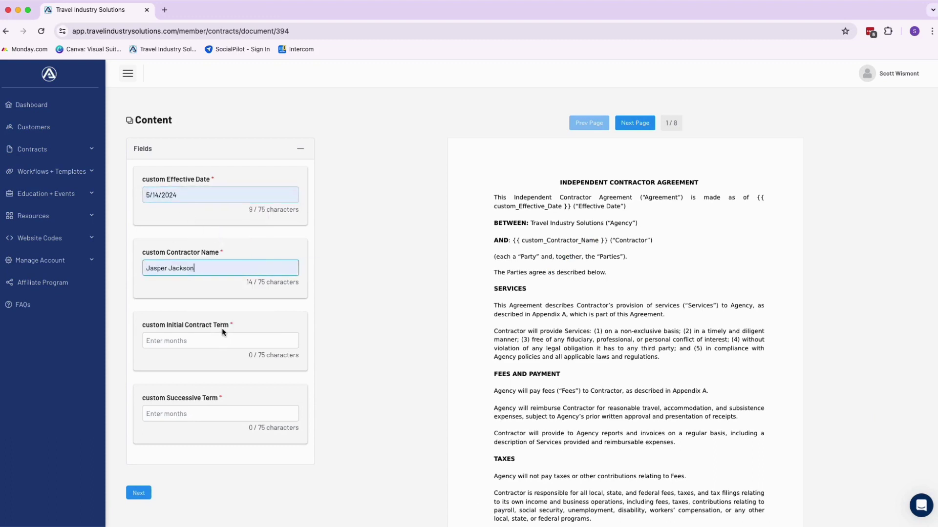
Set both the initial and successive contract terms to 12 Months.
{"action": "left_click", "coordinate": [160, 341]}
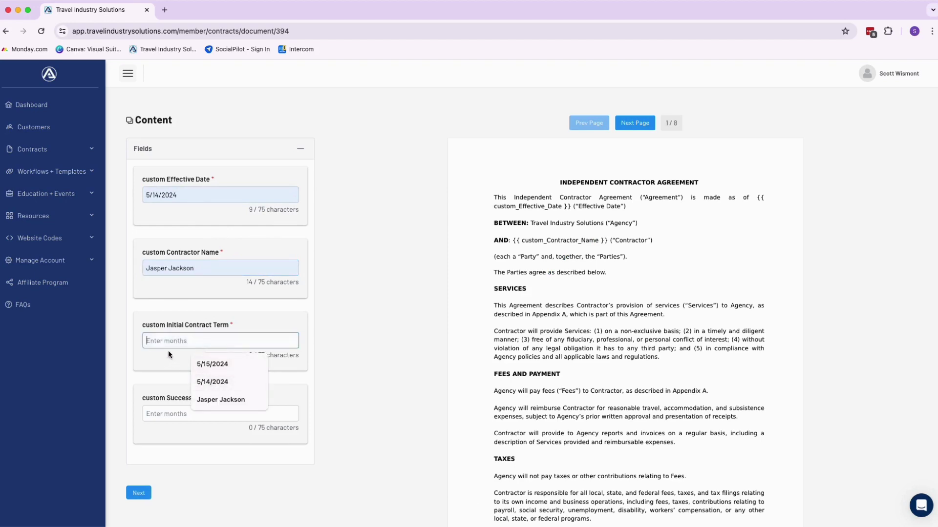
{"action": "type", "text": "2"}
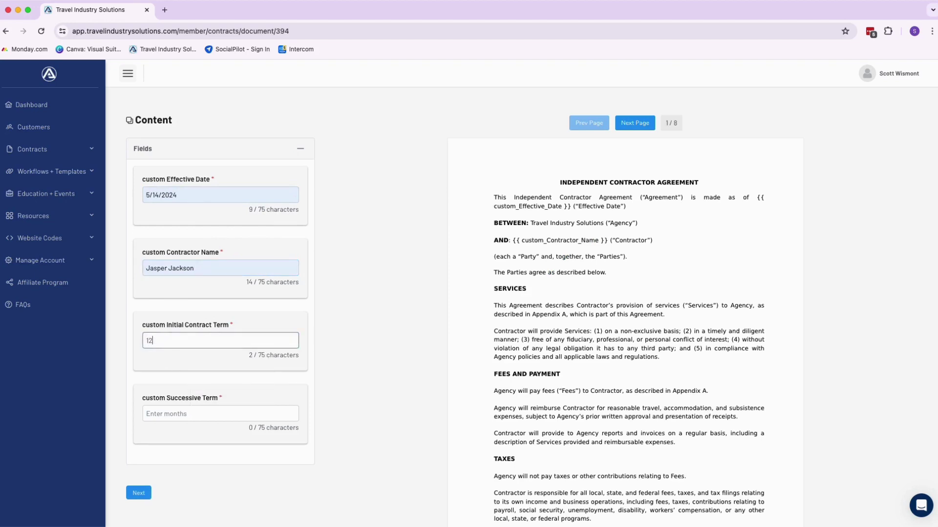
{"action": "type", "text": "2 Months"}
{"action": "key", "text": "Tab"}
{"action": "type", "text": "12 Months"}
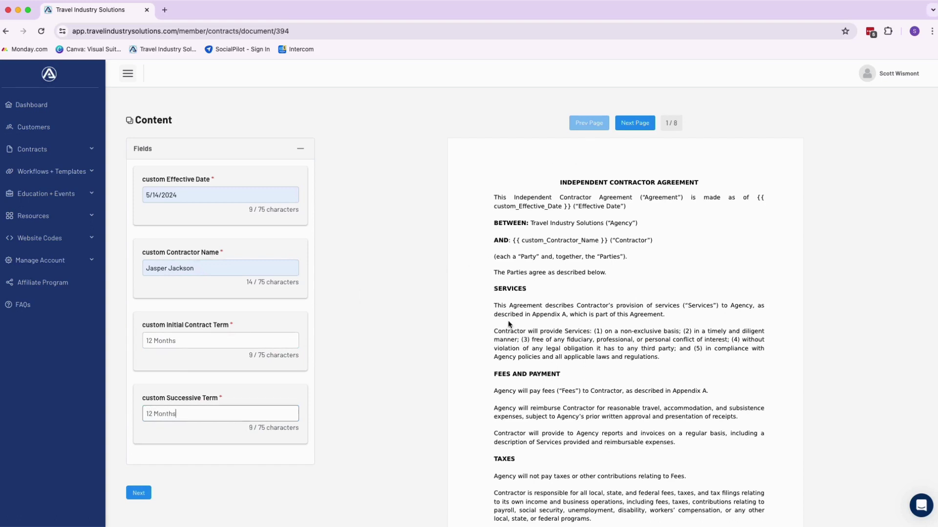
{"action": "left_click", "coordinate": [508, 320]}
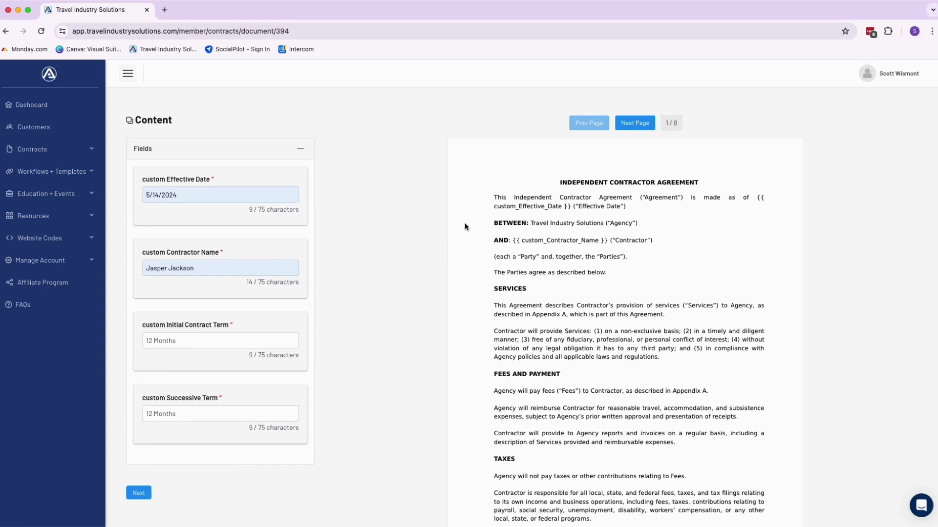
Continue to the signing-fields step and scroll through the 8-page contract preview.
{"action": "left_click", "coordinate": [138, 493]}
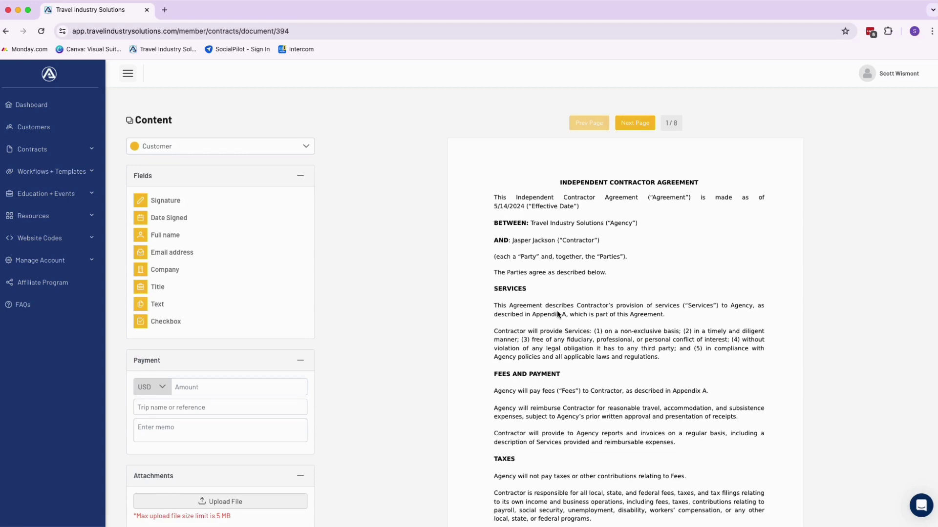
{"action": "scroll", "coordinate": [558, 315], "scroll_direction": "down", "scroll_amount": 3}
{"action": "scroll", "coordinate": [557, 312], "scroll_direction": "up", "scroll_amount": 3}
{"action": "scroll", "coordinate": [922, 227], "scroll_direction": "down", "scroll_amount": 3}
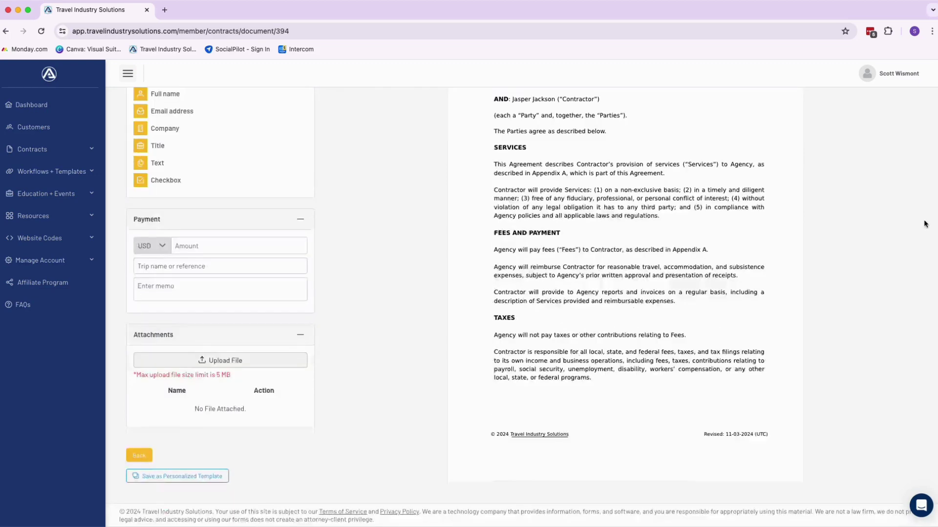
{"action": "scroll", "coordinate": [922, 227], "scroll_direction": "up", "scroll_amount": 3}
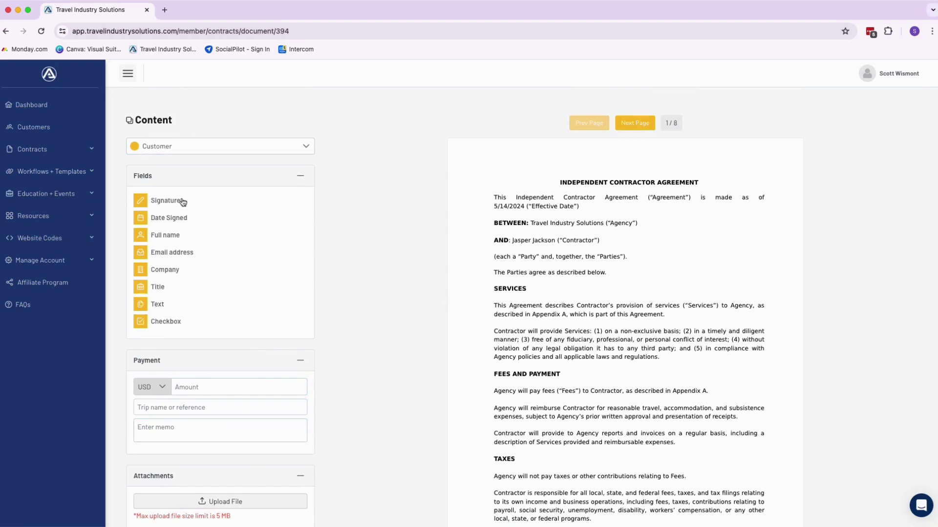
{"action": "scroll", "coordinate": [180, 203], "scroll_direction": "down", "scroll_amount": 5}
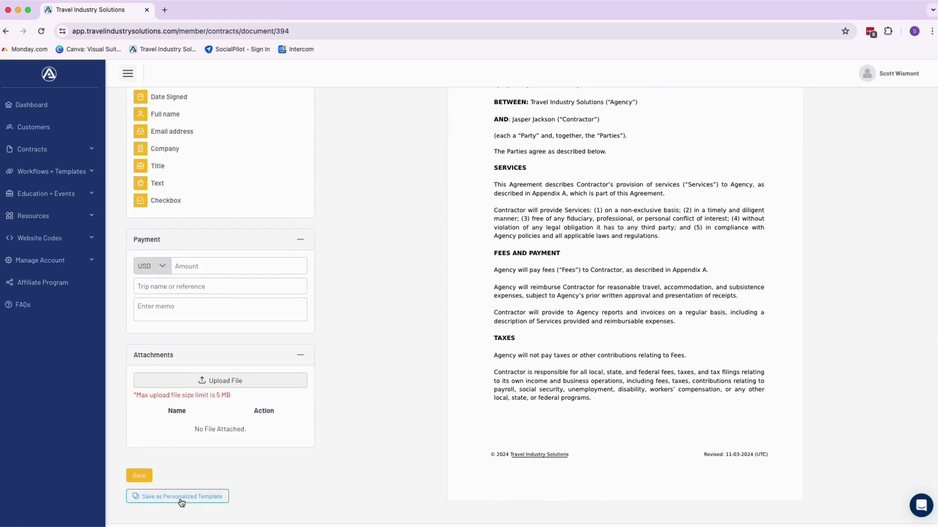
Save the filled contract as a personalized template named '1099 Contractor Agreement'.
{"action": "left_click", "coordinate": [180, 497]}
{"action": "left_click", "coordinate": [469, 285]}
{"action": "type", "text": "1099"}
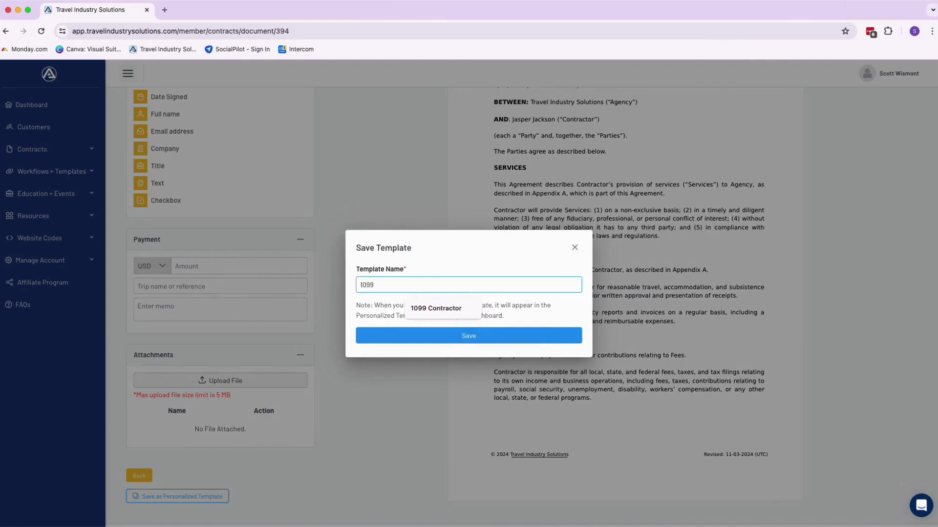
{"action": "type", "text": " Contractor"}
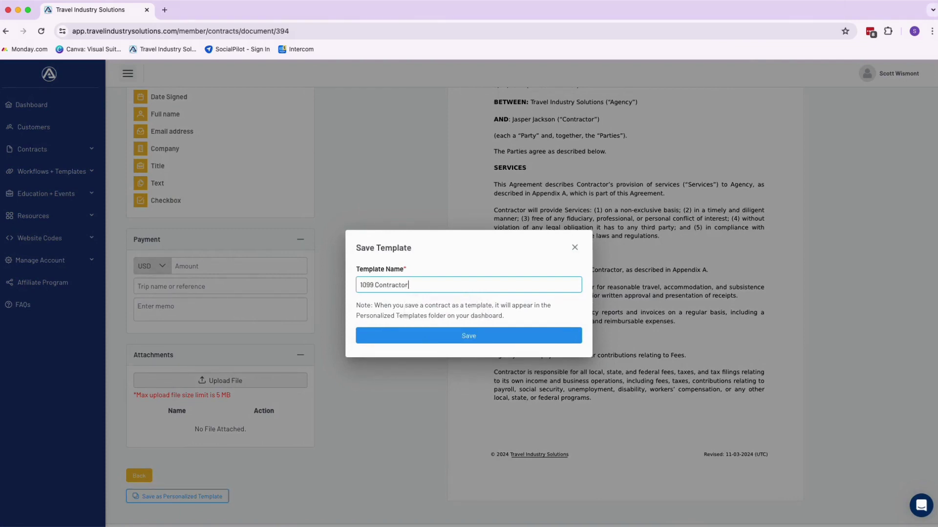
{"action": "type", "text": " Agreement"}
{"action": "left_click", "coordinate": [516, 339]}
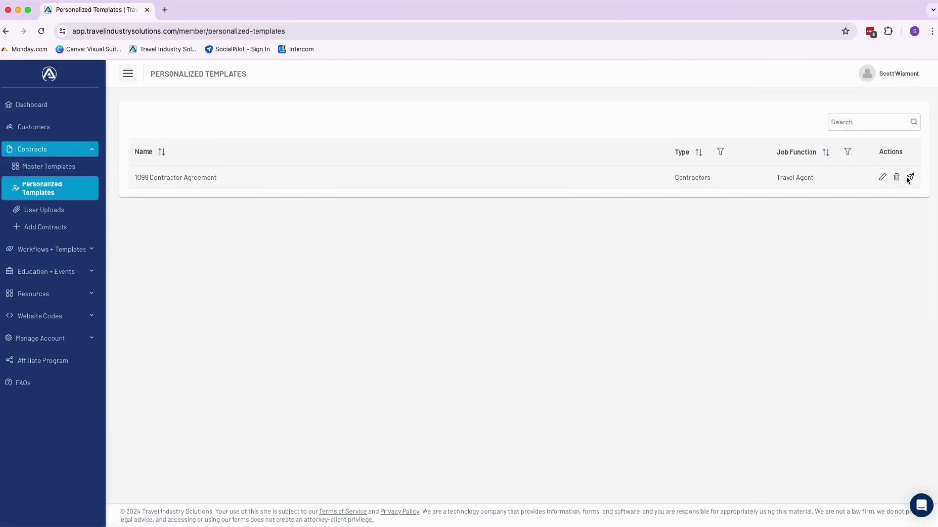
Edit the 1099 Contractor Agreement template and scroll down to its agreement text.
{"action": "left_click", "coordinate": [879, 177]}
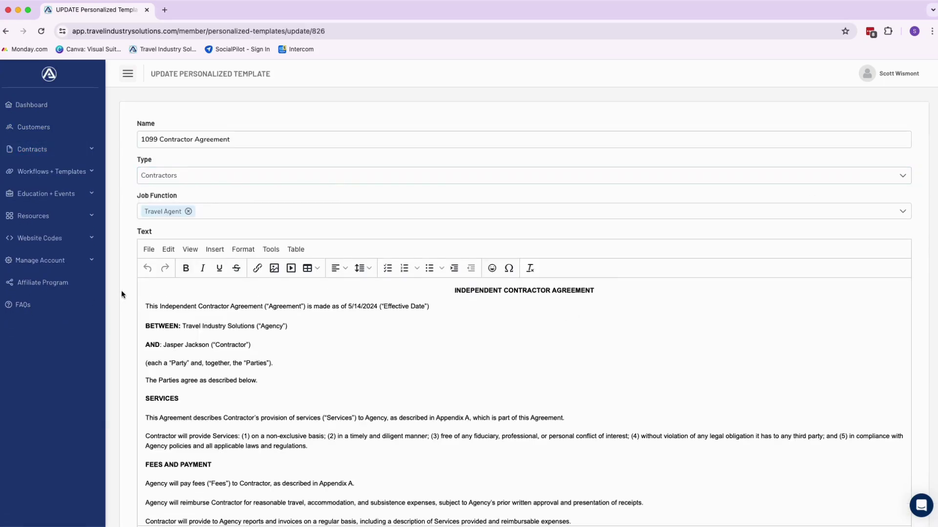
{"action": "scroll", "coordinate": [122, 290], "scroll_direction": "down", "scroll_amount": 2}
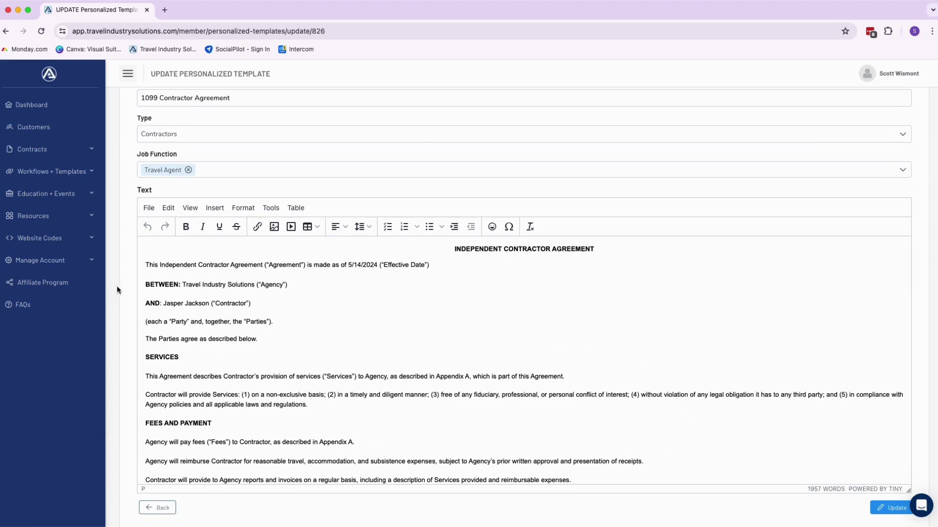
{"action": "scroll", "coordinate": [119, 290], "scroll_direction": "down", "scroll_amount": 2}
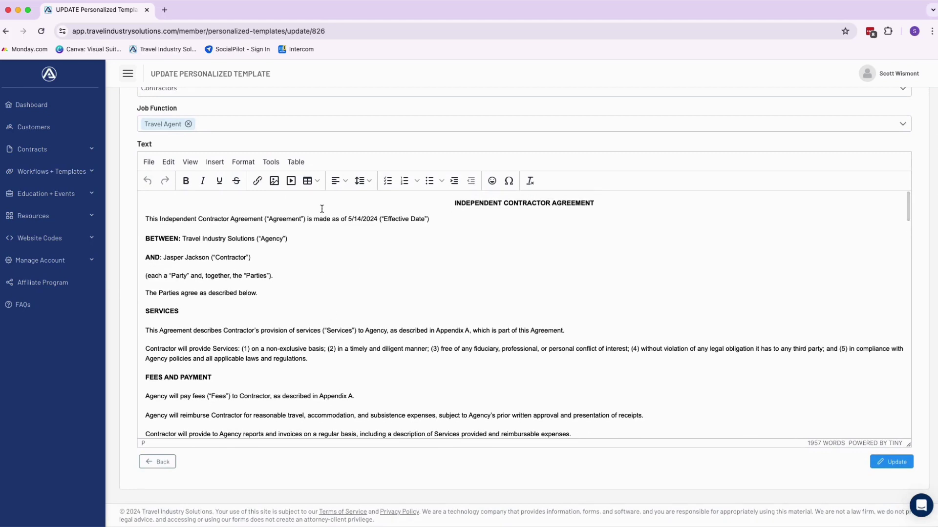
Replace the 5/14/2024 date and the contractor's name in the text with underscore blanks.
{"action": "left_click_drag", "start_coordinate": [348, 219], "coordinate": [377, 220]}
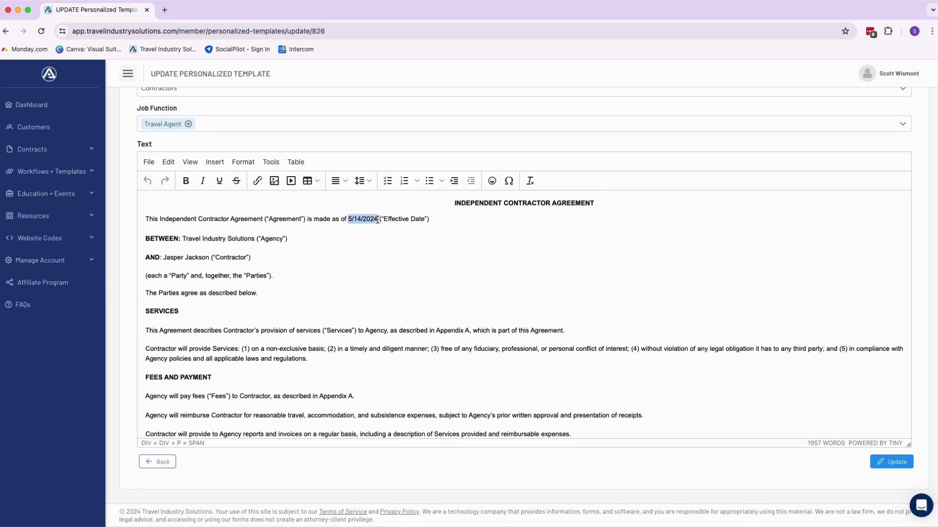
{"action": "type", "text": "____________________"}
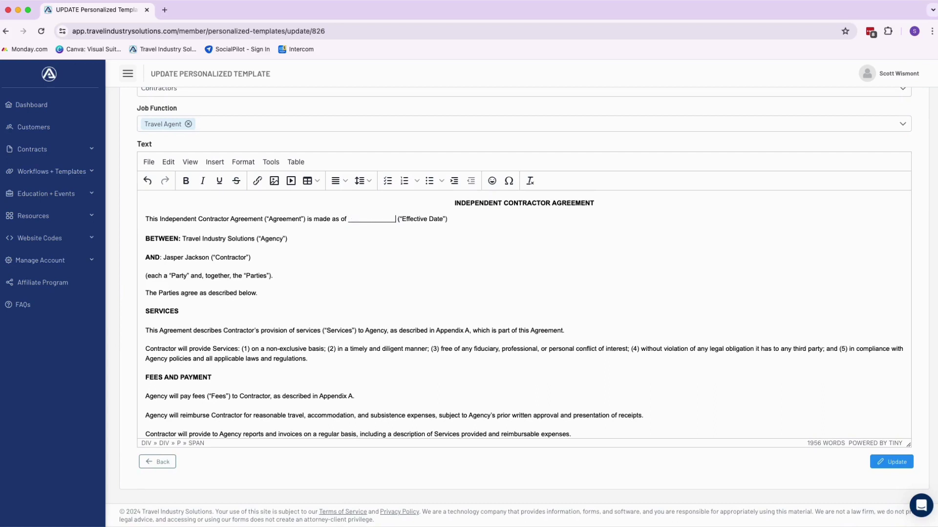
{"action": "type", "text": "_______________"}
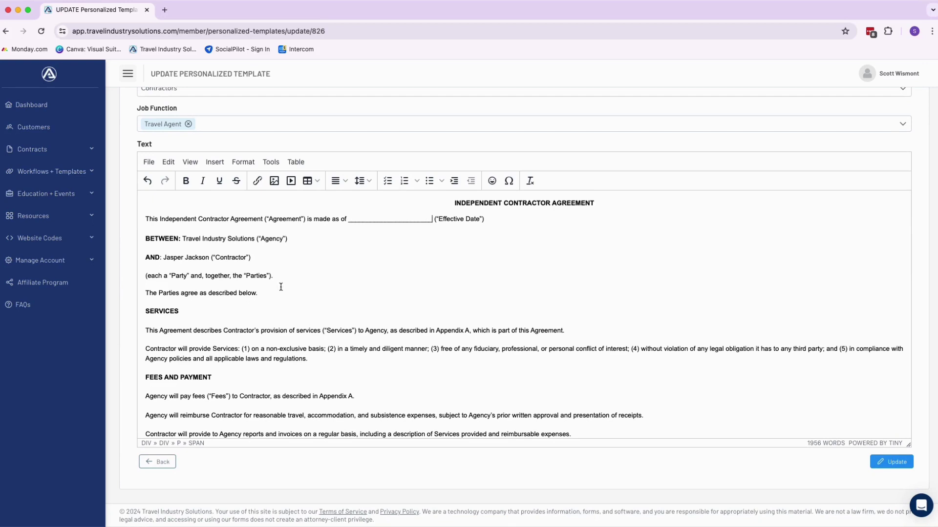
{"action": "left_click_drag", "start_coordinate": [163, 258], "coordinate": [208, 257]}
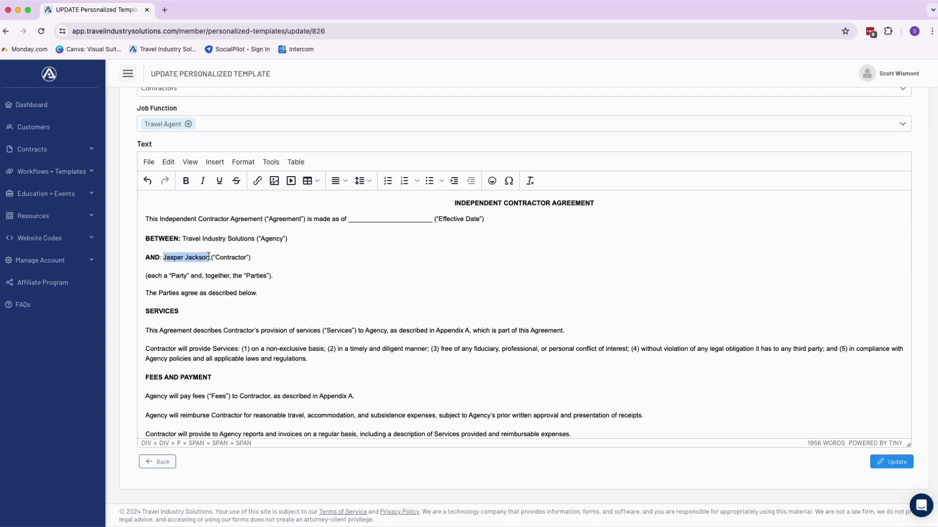
{"action": "key", "text": "BackSpace"}
{"action": "type", "text": "_________________"}
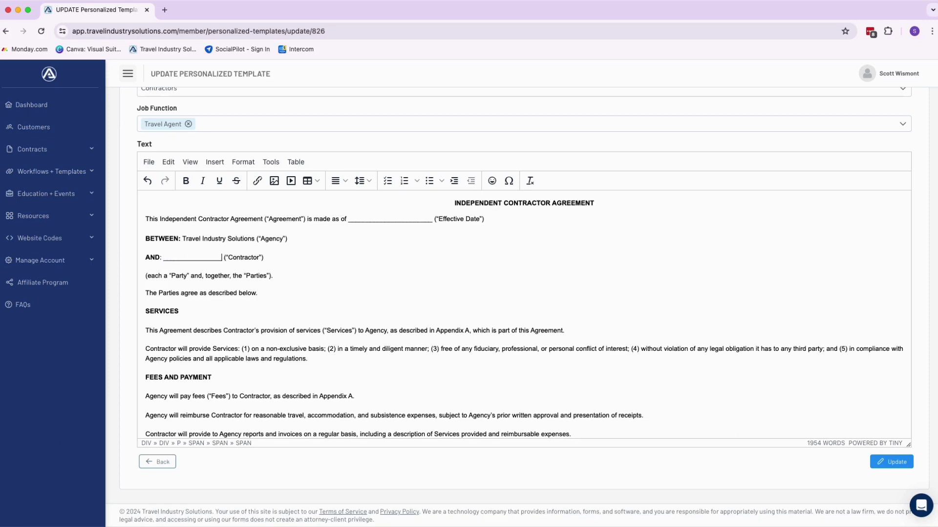
{"action": "type", "text": "_____________"}
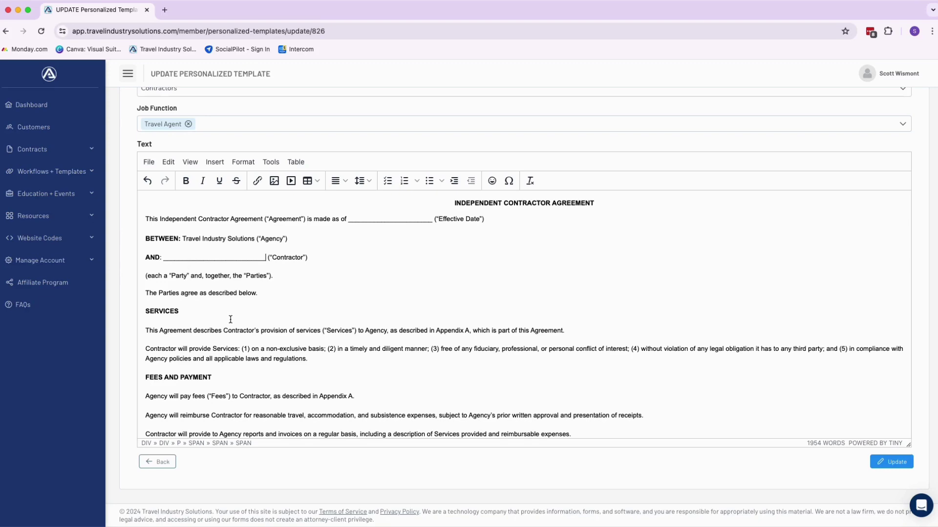
{"action": "scroll", "coordinate": [231, 319], "scroll_direction": "down", "scroll_amount": 3}
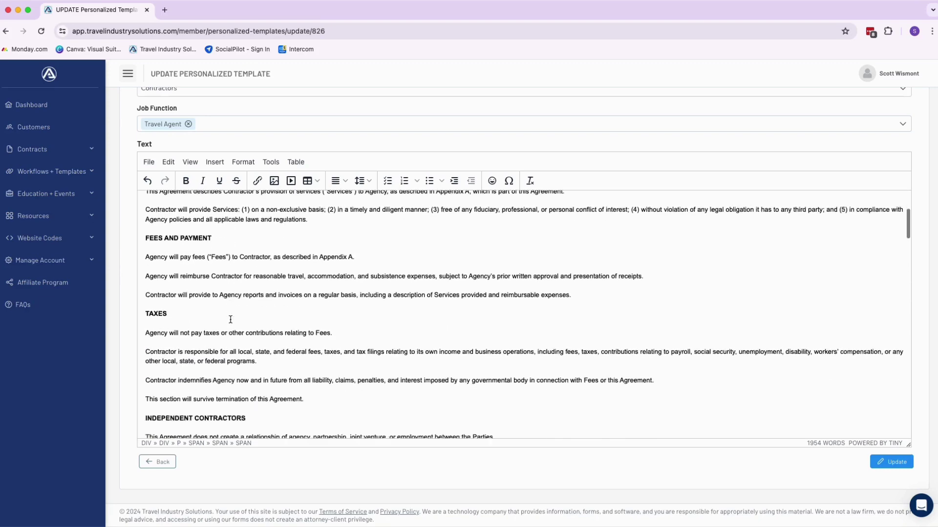
Scroll down the contract text to the agency and contractor signature blocks.
{"action": "scroll", "coordinate": [230, 319], "scroll_direction": "down", "scroll_amount": 2}
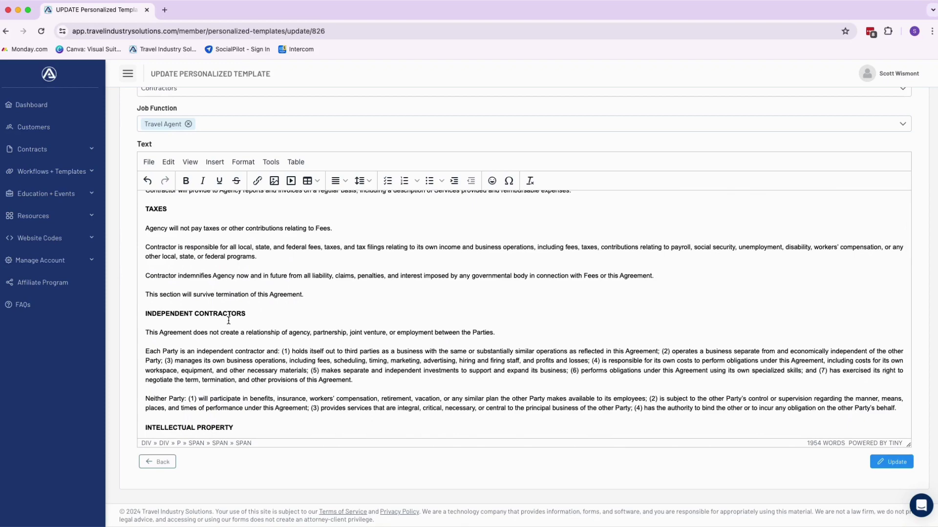
{"action": "scroll", "coordinate": [228, 322], "scroll_direction": "down", "scroll_amount": 1}
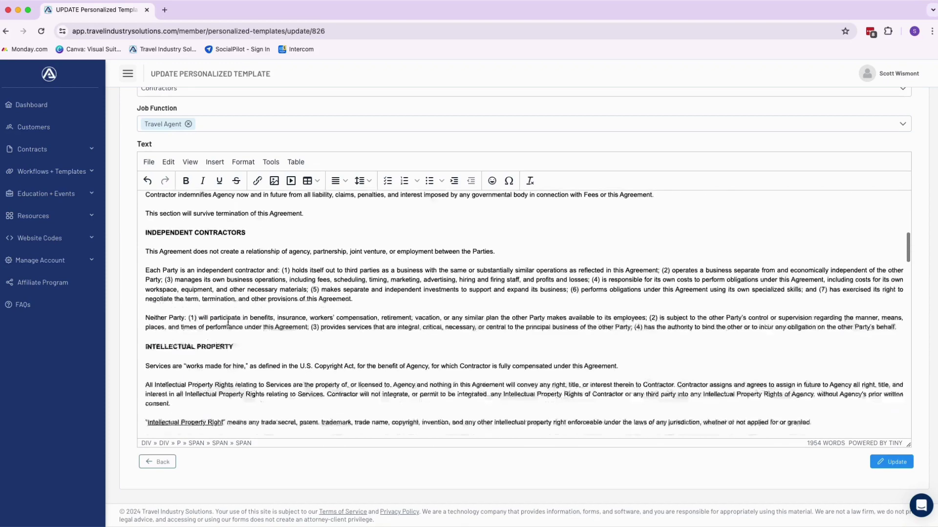
{"action": "scroll", "coordinate": [227, 323], "scroll_direction": "down", "scroll_amount": 3}
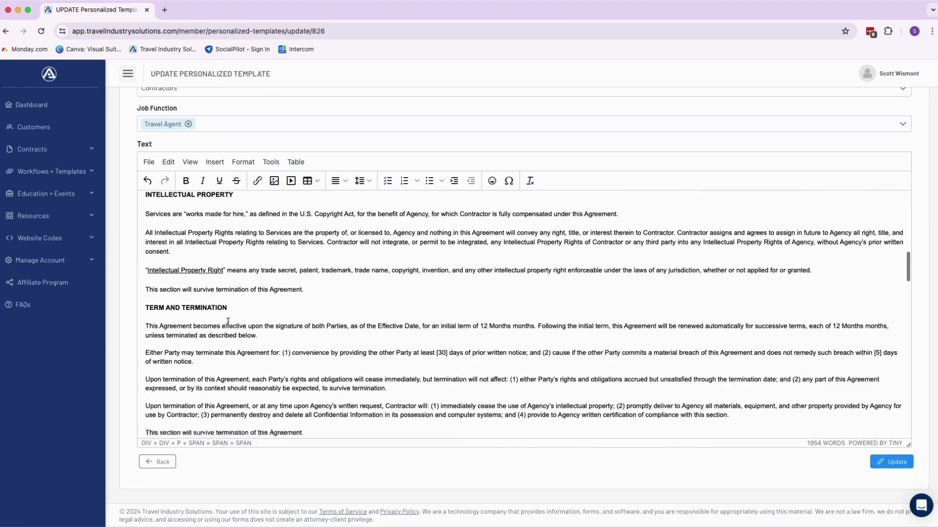
{"action": "scroll", "coordinate": [228, 322], "scroll_direction": "down", "scroll_amount": 10}
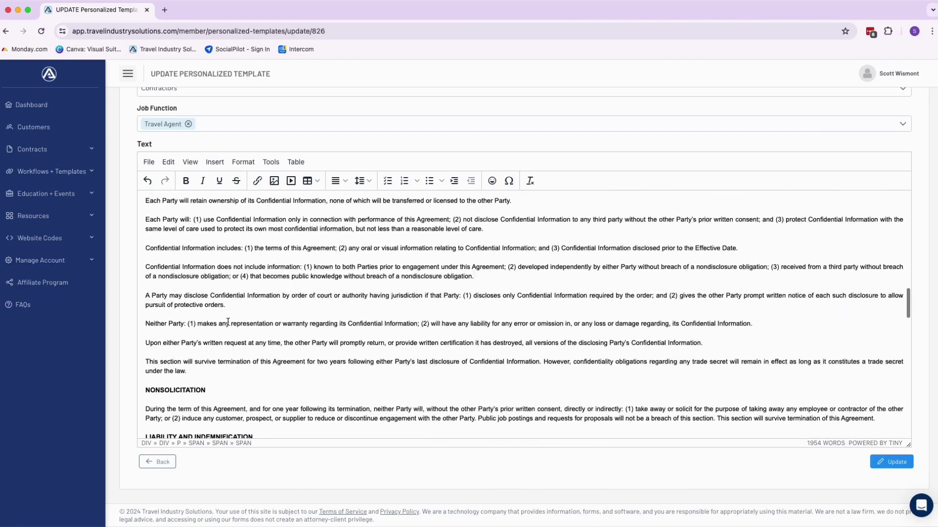
{"action": "scroll", "coordinate": [227, 323], "scroll_direction": "down", "scroll_amount": 10}
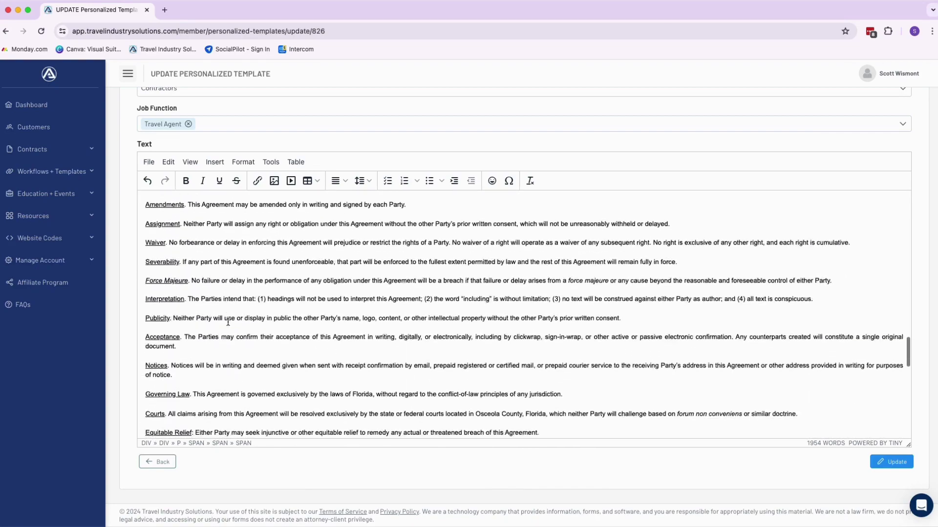
{"action": "scroll", "coordinate": [227, 323], "scroll_direction": "down", "scroll_amount": 10}
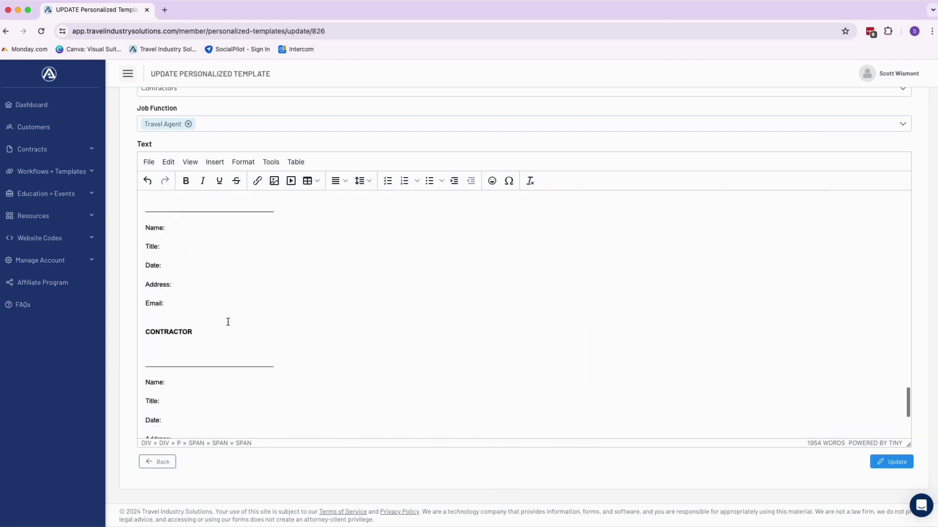
{"action": "scroll", "coordinate": [227, 322], "scroll_direction": "up", "scroll_amount": 1}
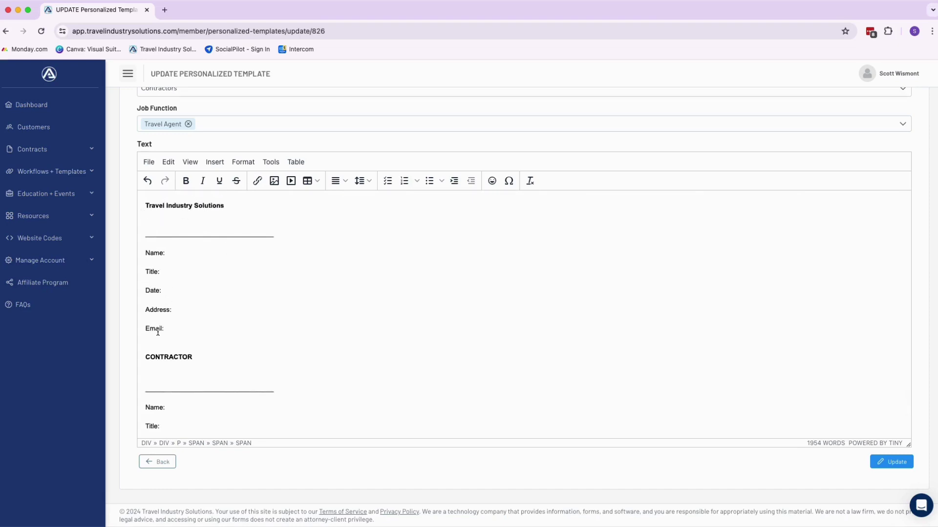
Enter the agency signer's name and the title Operations Manager in the agency signature block.
{"action": "left_click", "coordinate": [173, 252]}
{"action": "scroll", "coordinate": [181, 318], "scroll_direction": "down", "scroll_amount": 4}
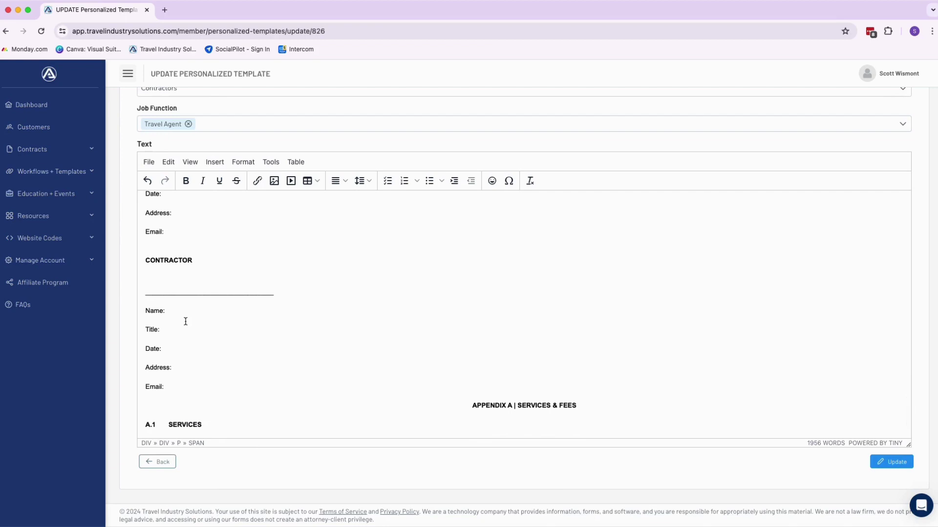
{"action": "scroll", "coordinate": [172, 213], "scroll_direction": "up", "scroll_amount": 2}
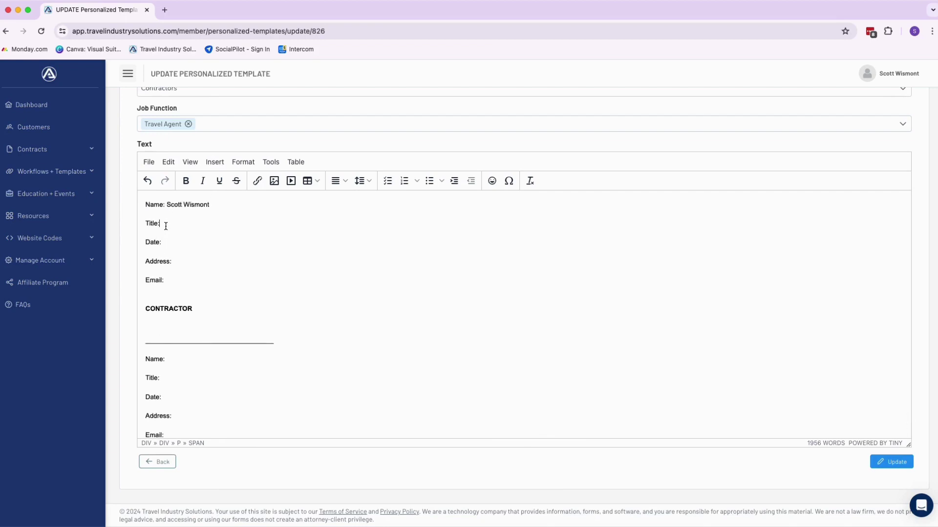
{"action": "type", "text": "Operations Manager"}
{"action": "scroll", "coordinate": [337, 423], "scroll_direction": "down", "scroll_amount": 2}
Rename the template to '1099 Contractor Agreement - Blog'.
{"action": "scroll", "coordinate": [337, 423], "scroll_direction": "down", "scroll_amount": 1}
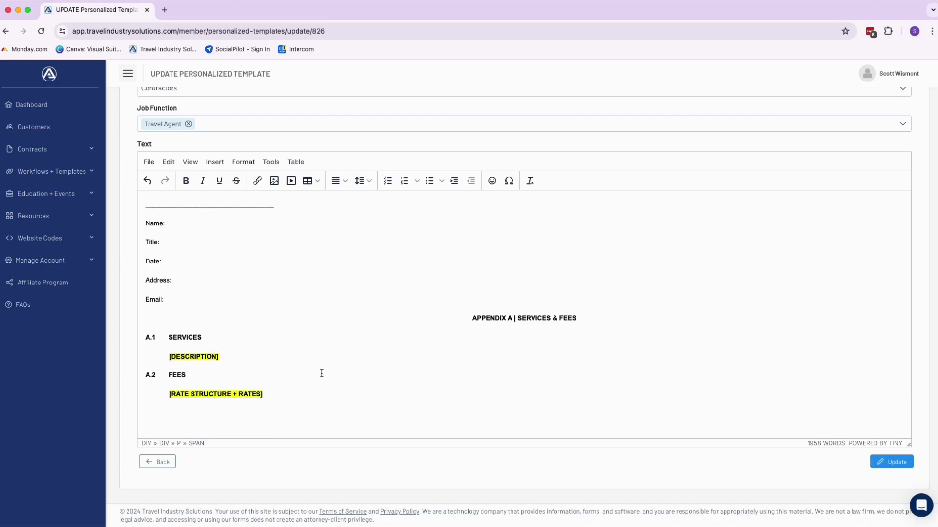
{"action": "scroll", "coordinate": [293, 342], "scroll_direction": "up", "scroll_amount": 1}
{"action": "scroll", "coordinate": [130, 184], "scroll_direction": "up", "scroll_amount": 2}
{"action": "left_click", "coordinate": [144, 139]}
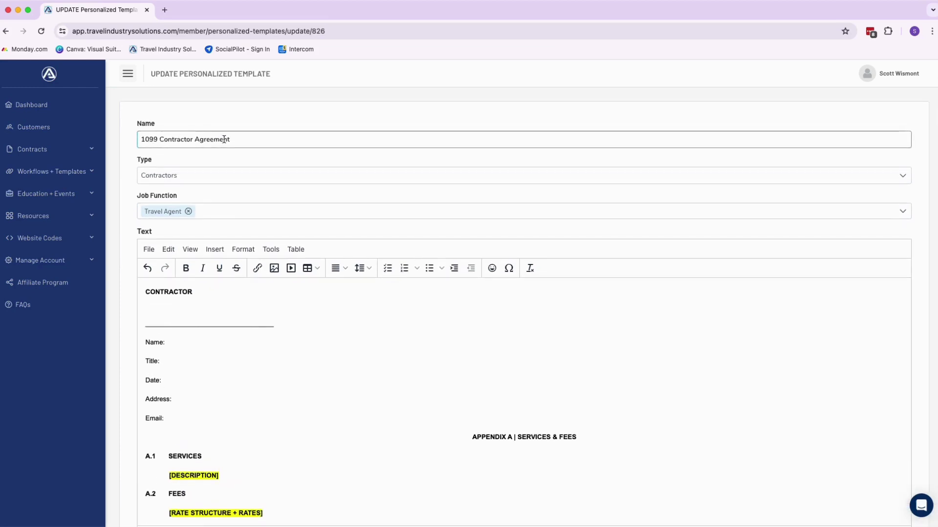
{"action": "left_click", "coordinate": [257, 140]}
{"action": "type", "text": "- Blog"}
Fill Appendix A with twice-monthly 500-1000 word blog posts, topics via Trello, at $100 per blog post.
{"action": "scroll", "coordinate": [266, 147], "scroll_direction": "down", "scroll_amount": 3}
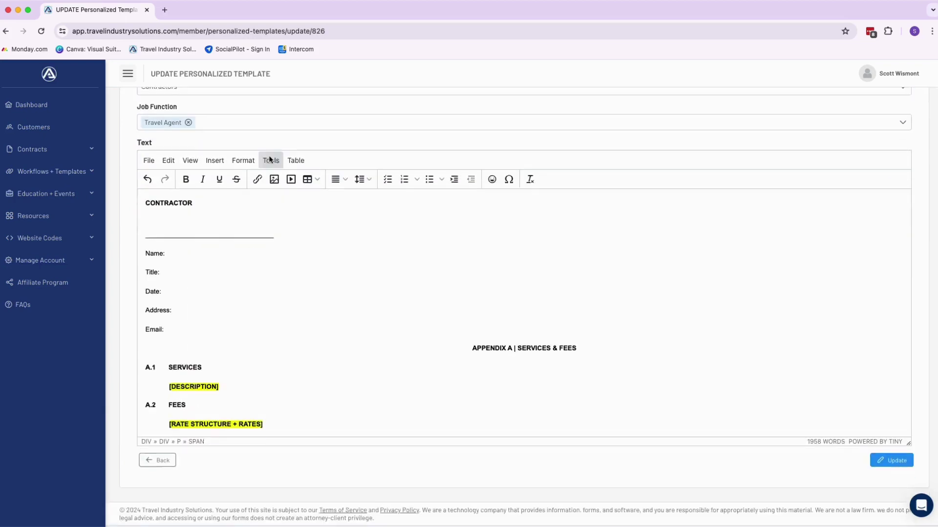
{"action": "left_click_drag", "start_coordinate": [235, 388], "coordinate": [169, 387]}
{"action": "type", "text": "Writing a "}
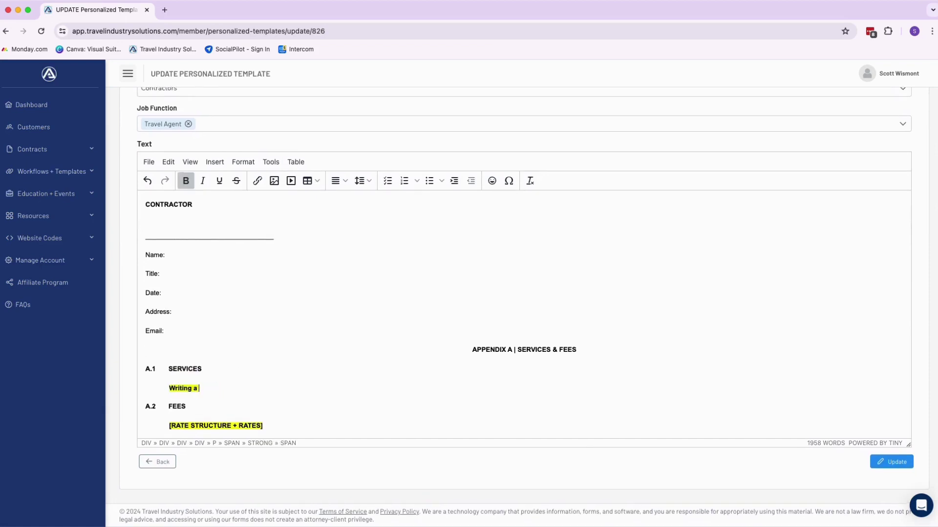
{"action": "type", "text": "500-1000 word blog"}
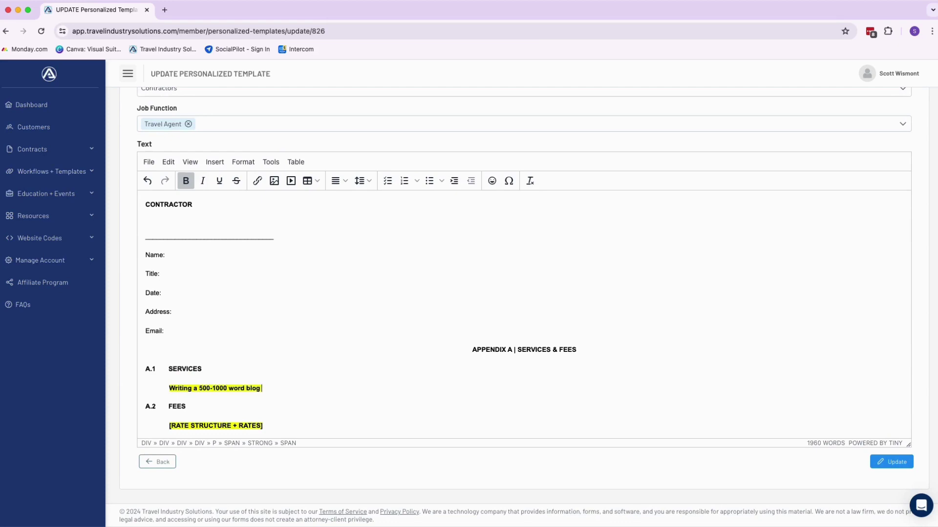
{"action": "type", "text": " post twice a month. Topic s"}
{"action": "key", "text": "BackSpace"}
{"action": "type", "text": "s given via trello b"}
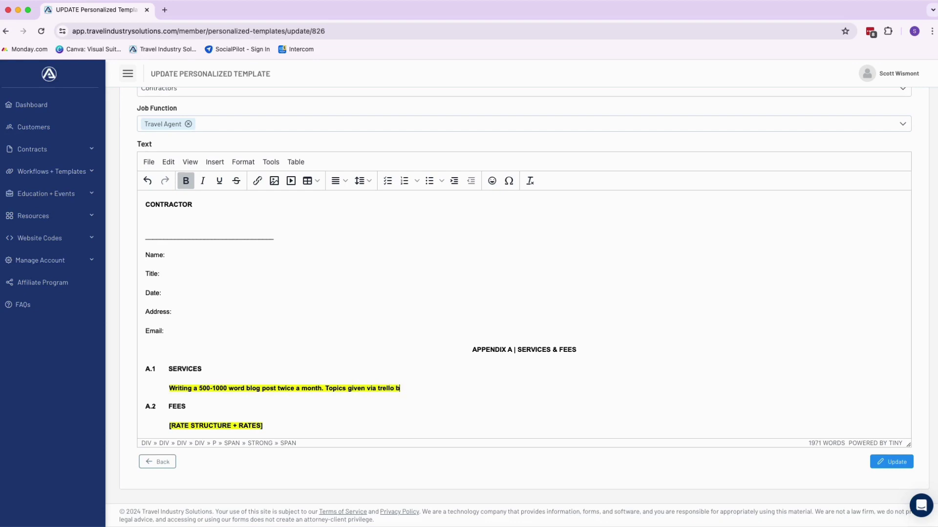
{"action": "type", "text": "reoard."}
{"action": "left_click_drag", "start_coordinate": [262, 430], "coordinate": [169, 425]}
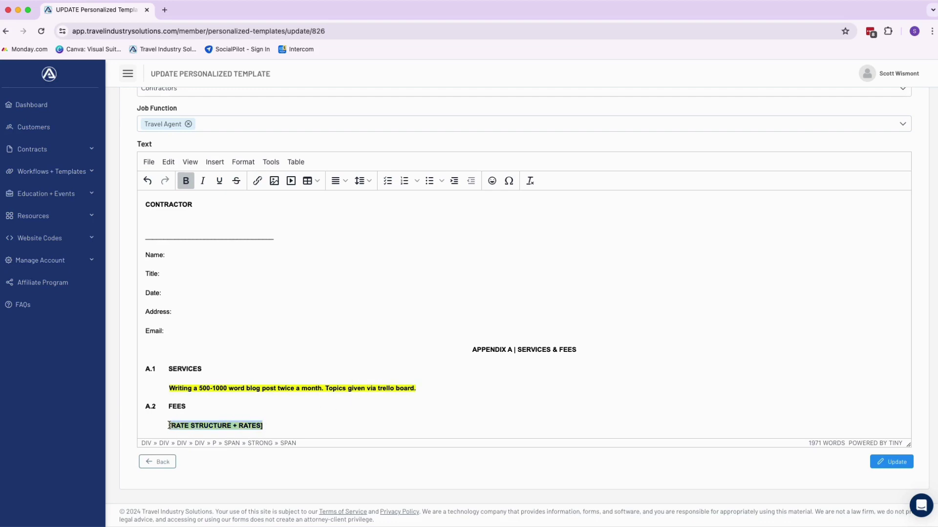
{"action": "type", "text": "$100"}
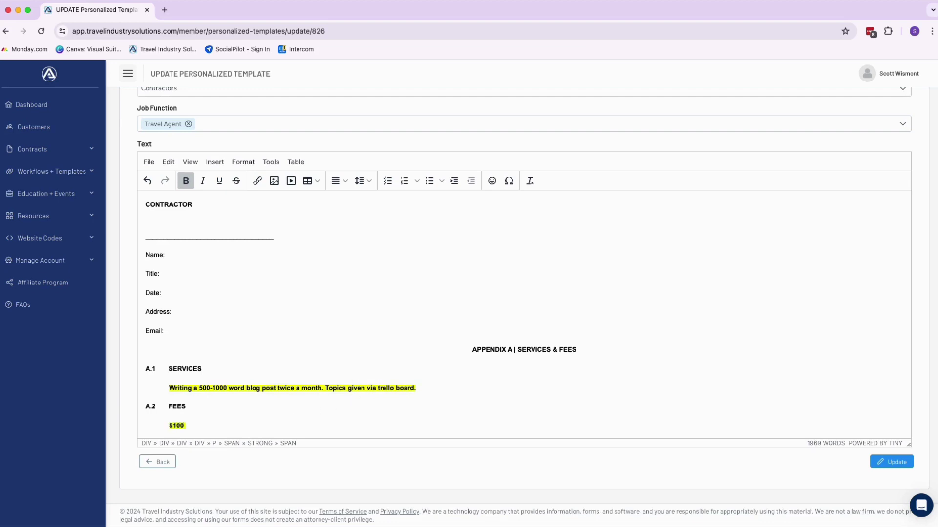
{"action": "type", "text": " per blog post."}
{"action": "scroll", "coordinate": [242, 428], "scroll_direction": "down", "scroll_amount": 2}
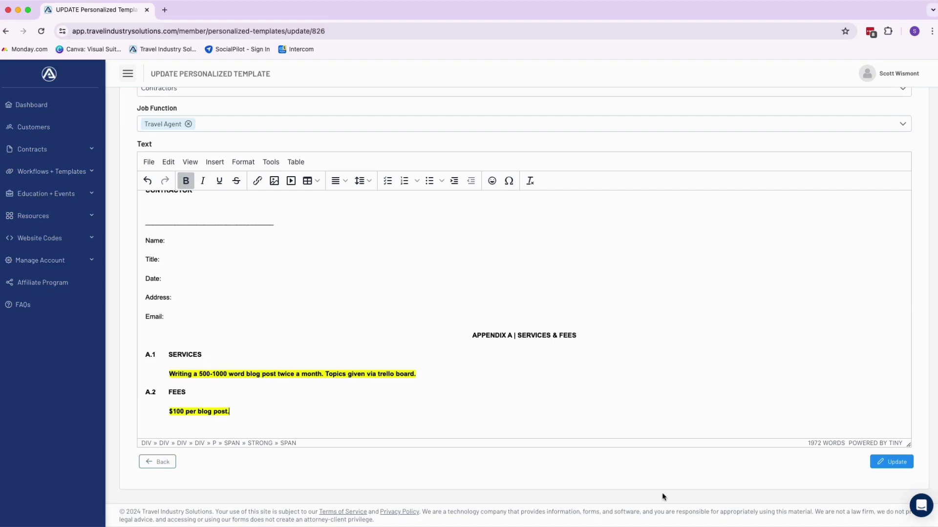
Save the blog template and start a contract from it for the selected customer.
{"action": "left_click", "coordinate": [906, 467]}
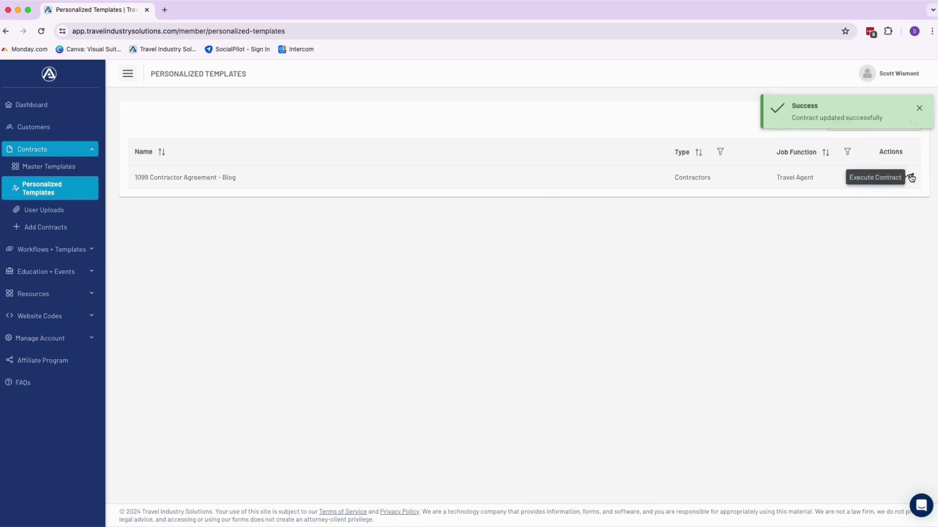
{"action": "left_click", "coordinate": [911, 178]}
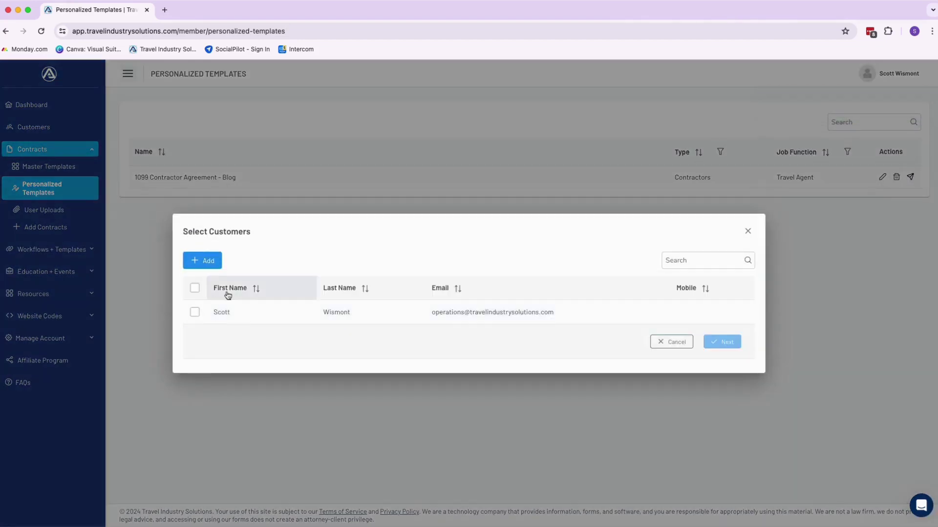
{"action": "left_click", "coordinate": [193, 315]}
{"action": "left_click", "coordinate": [193, 314]}
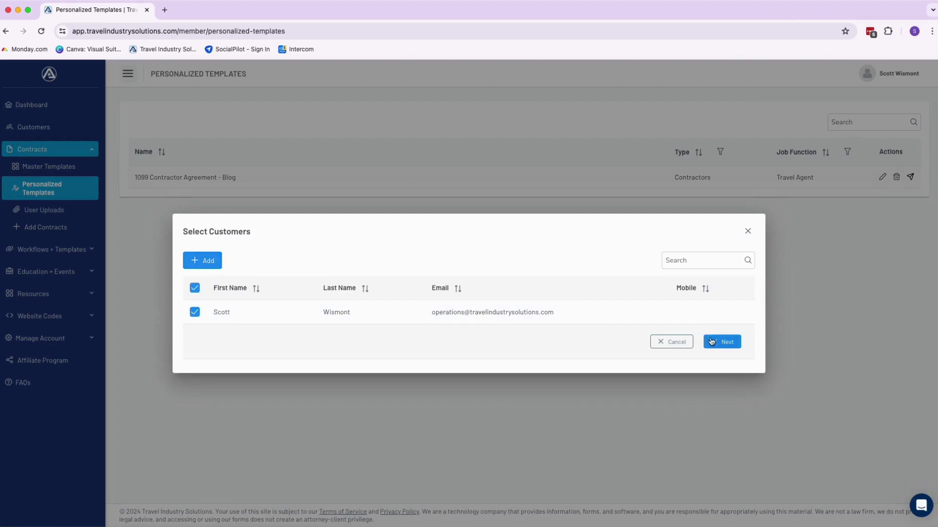
{"action": "left_click", "coordinate": [723, 342]}
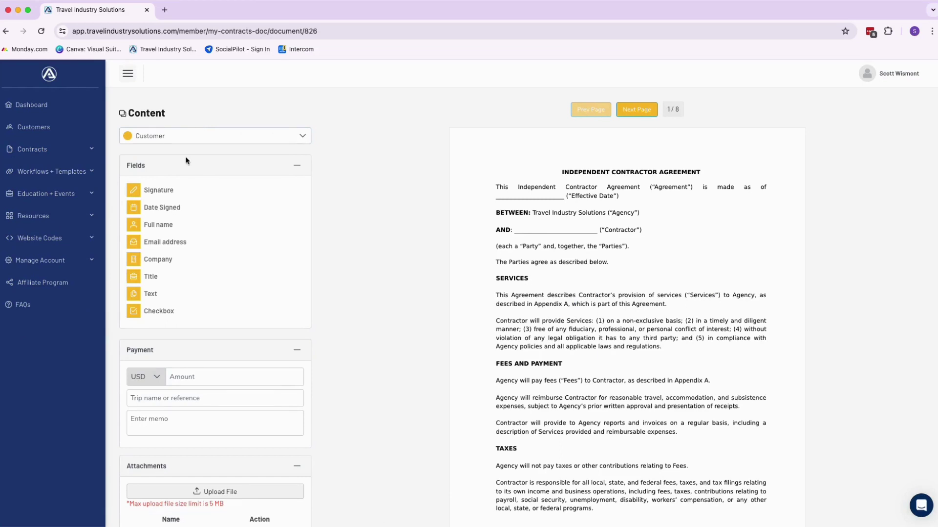
Place the customer's Date Signed field on the Effective Date blank and Full Name on the AND line.
{"action": "left_click_drag", "start_coordinate": [153, 210], "coordinate": [499, 195]}
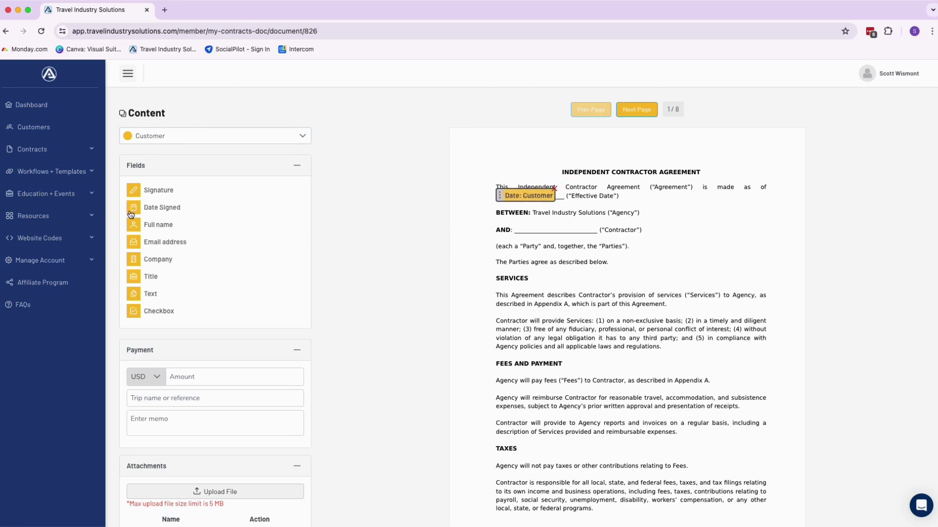
{"action": "left_click_drag", "start_coordinate": [154, 228], "coordinate": [517, 224]}
{"action": "left_click", "coordinate": [147, 142]}
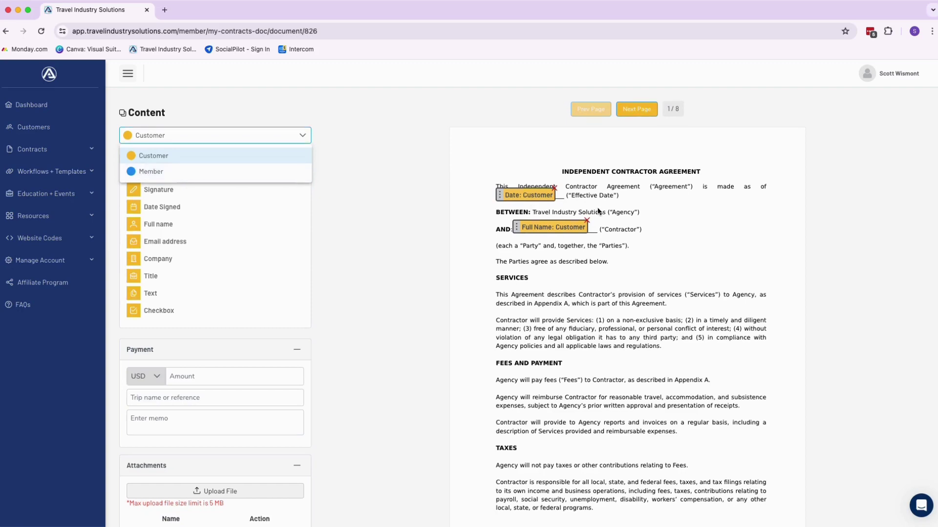
{"action": "scroll", "coordinate": [594, 211], "scroll_direction": "down", "scroll_amount": 1}
Add the customer's Signature field on the page 7 CONTRACTOR line, then move to Appendix A.
{"action": "left_click", "coordinate": [634, 94]}
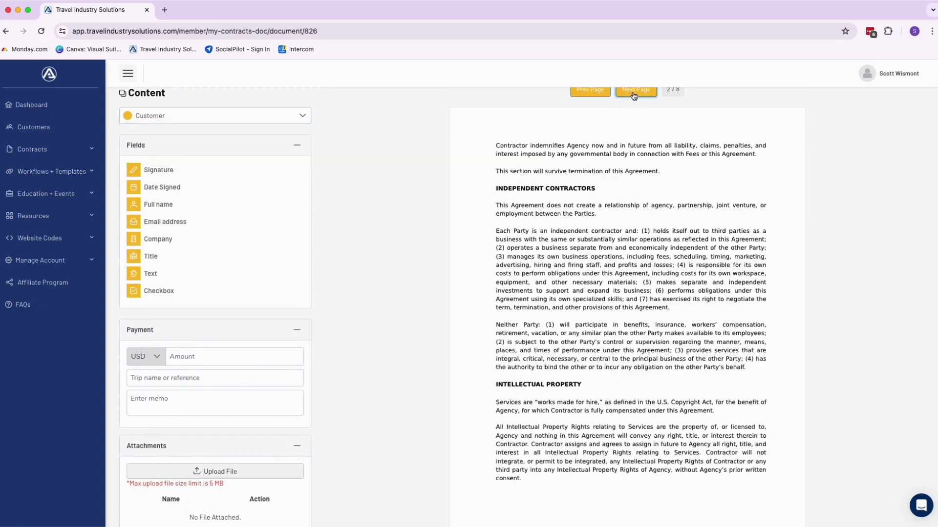
{"action": "left_click", "coordinate": [634, 94]}
{"action": "left_click", "coordinate": [634, 93]}
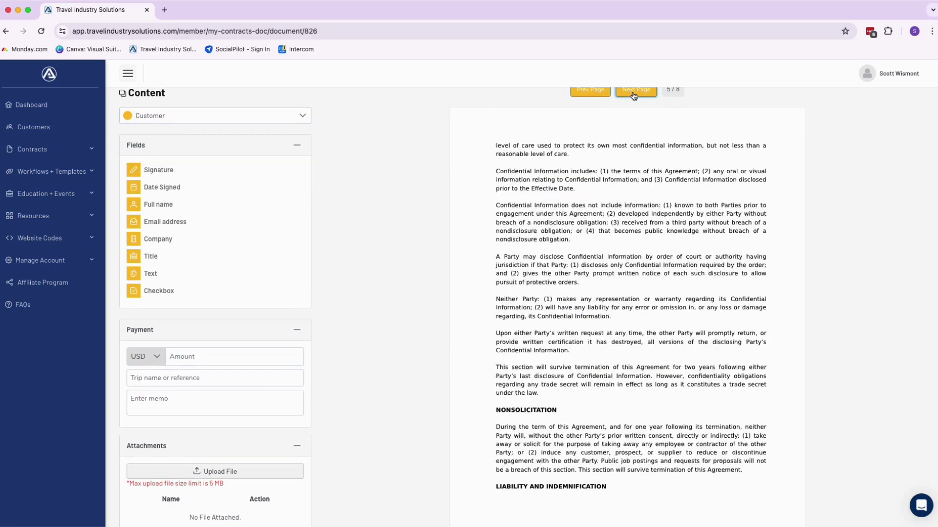
{"action": "left_click", "coordinate": [634, 94]}
{"action": "left_click", "coordinate": [634, 93]}
{"action": "left_click", "coordinate": [634, 94]}
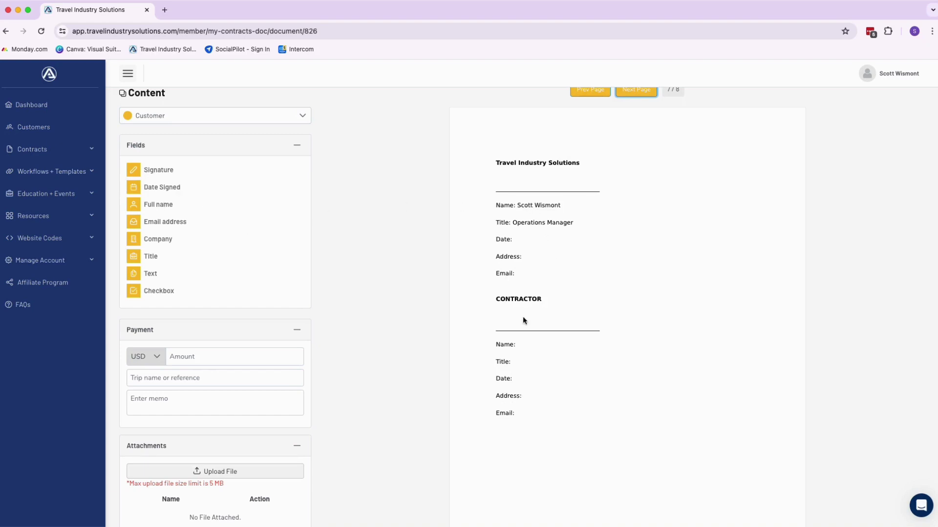
{"action": "mouse_move", "coordinate": [133, 170]}
{"action": "left_mouse_down"}
{"action": "mouse_move", "coordinate": [440, 137]}
{"action": "mouse_move", "coordinate": [502, 340]}
{"action": "left_mouse_up"}
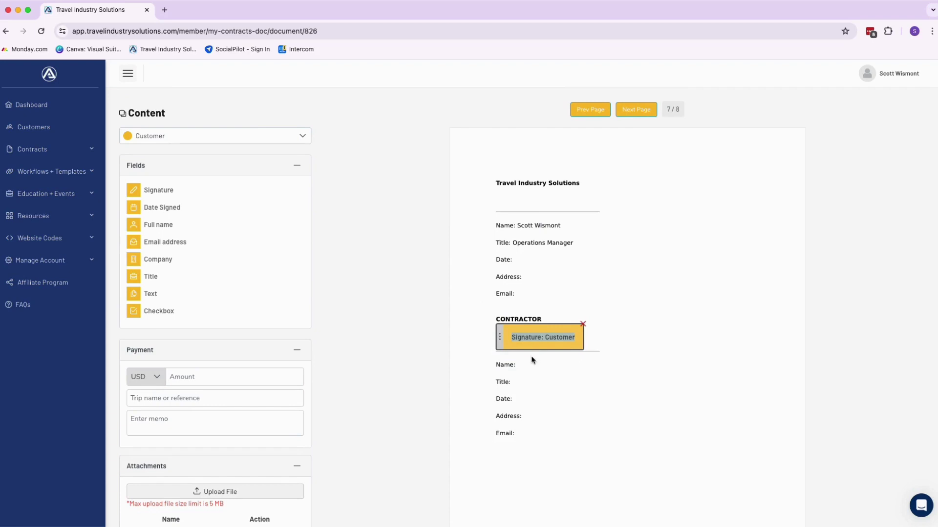
{"action": "left_click", "coordinate": [647, 113]}
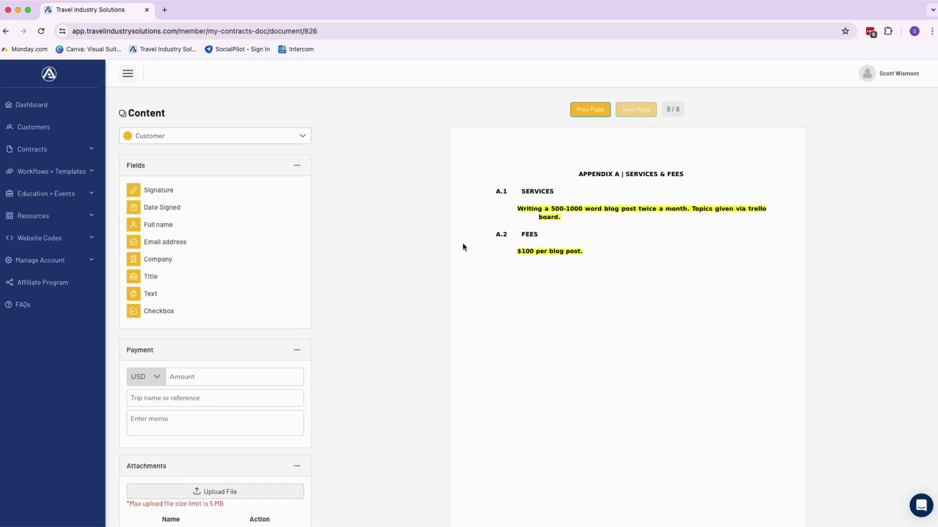
Send the prepared blog agreement to the customer for signing.
{"action": "scroll", "coordinate": [454, 249], "scroll_direction": "down", "scroll_amount": 3}
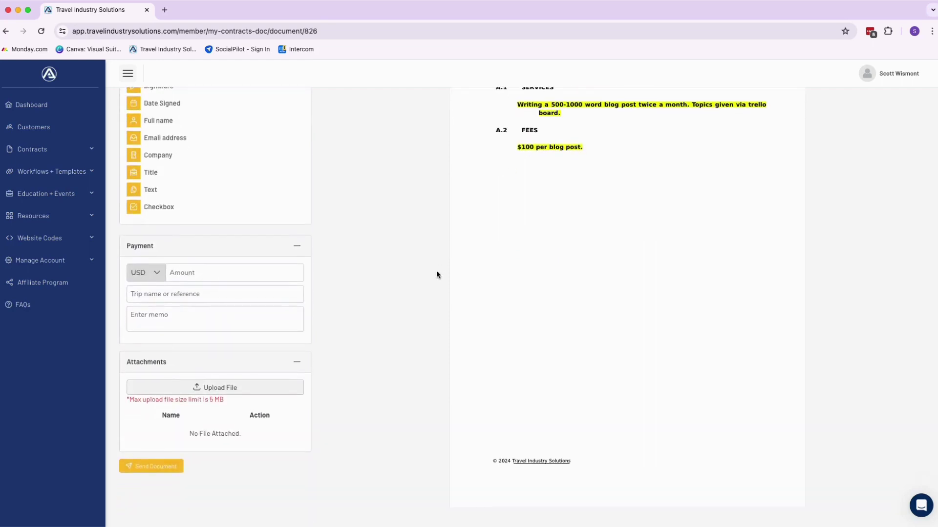
{"action": "left_click", "coordinate": [168, 470]}
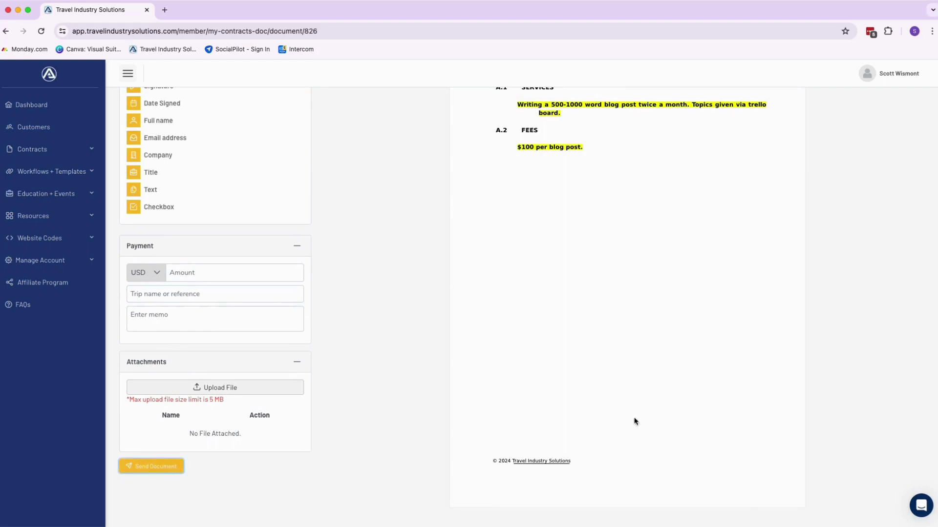